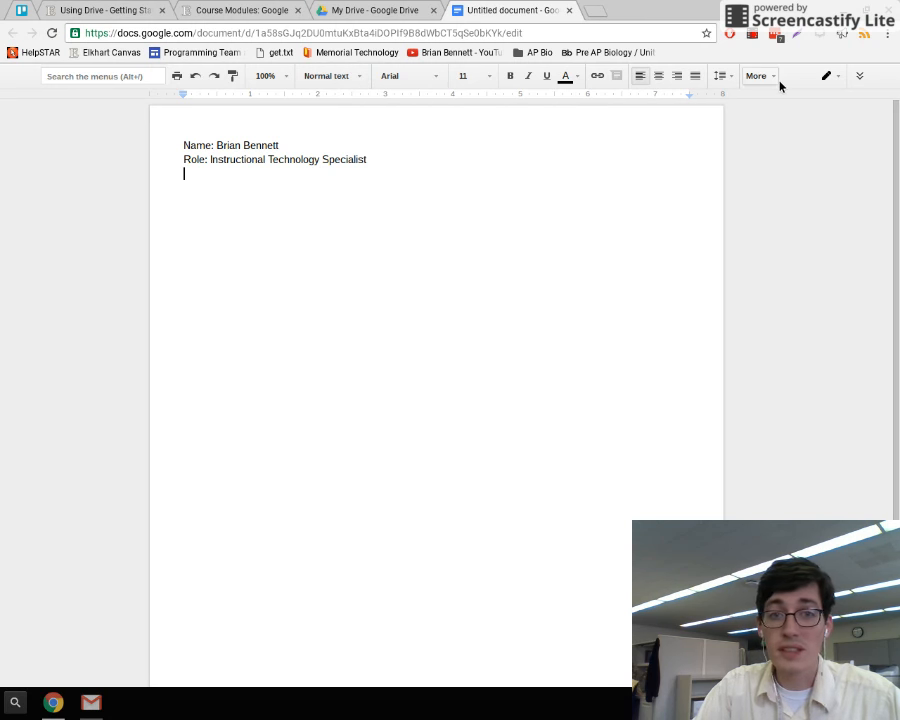
Add a bulleted line "I work at the admin building and in schools." below the role line, then end the list with blank space beneath
click(759, 76)
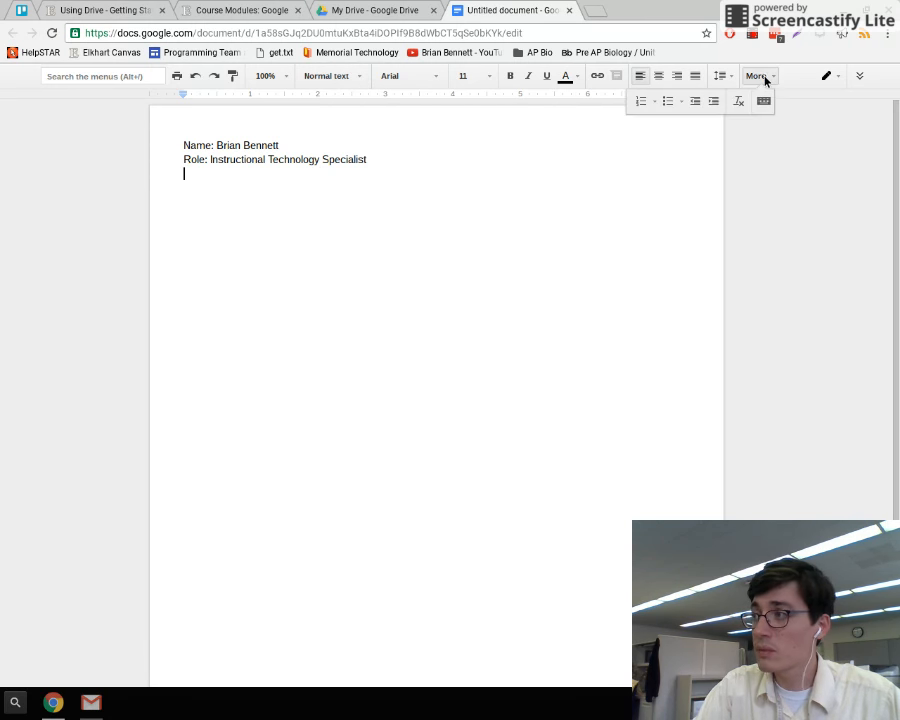
click(669, 102)
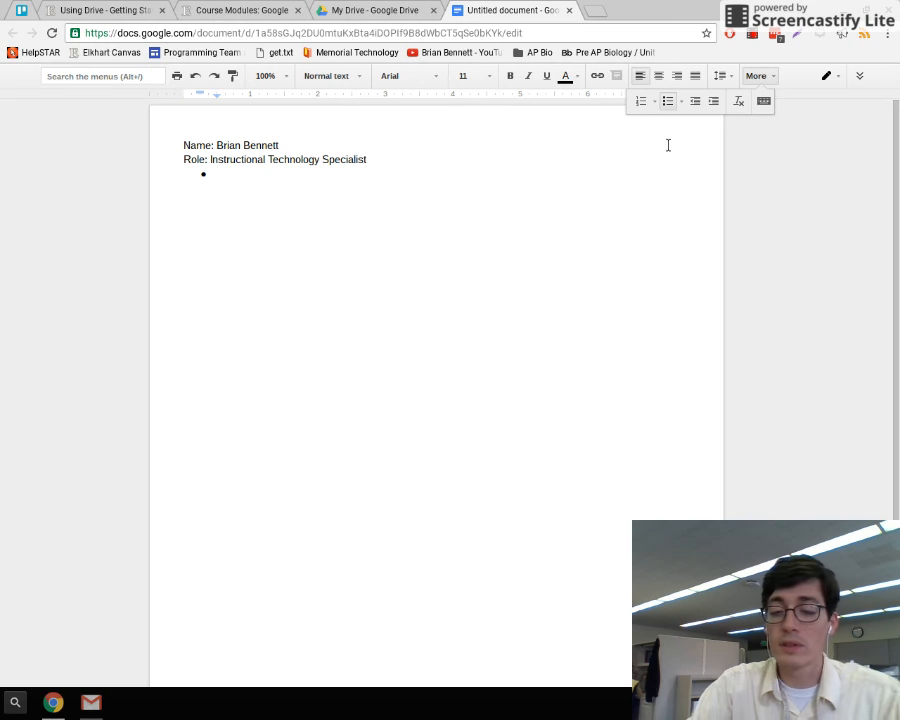
text(I work at the admin building and in schools.)
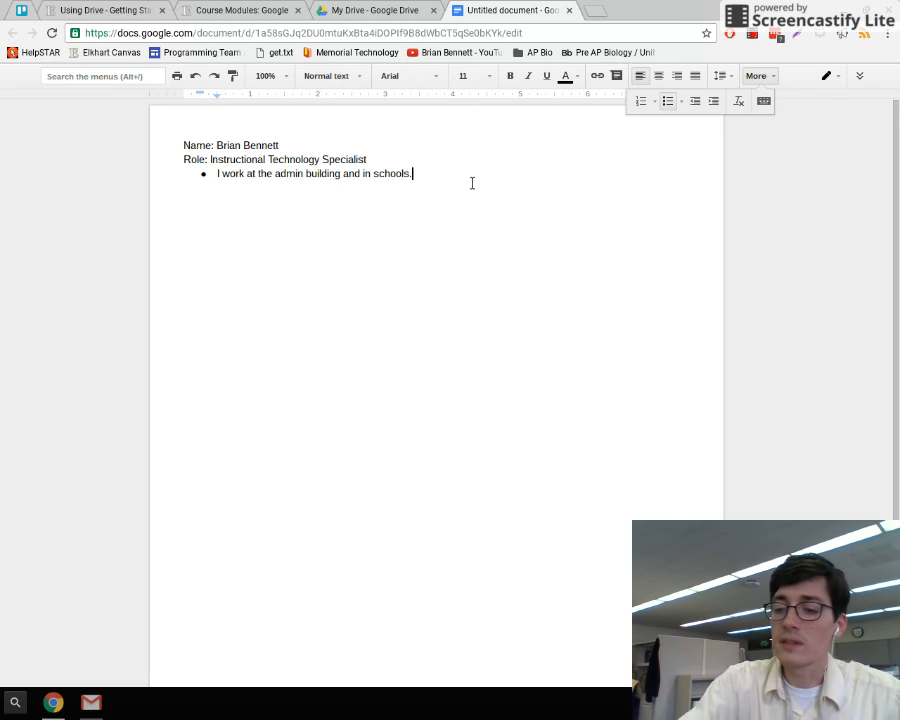
key(Return)
key(Return)
key(Return)
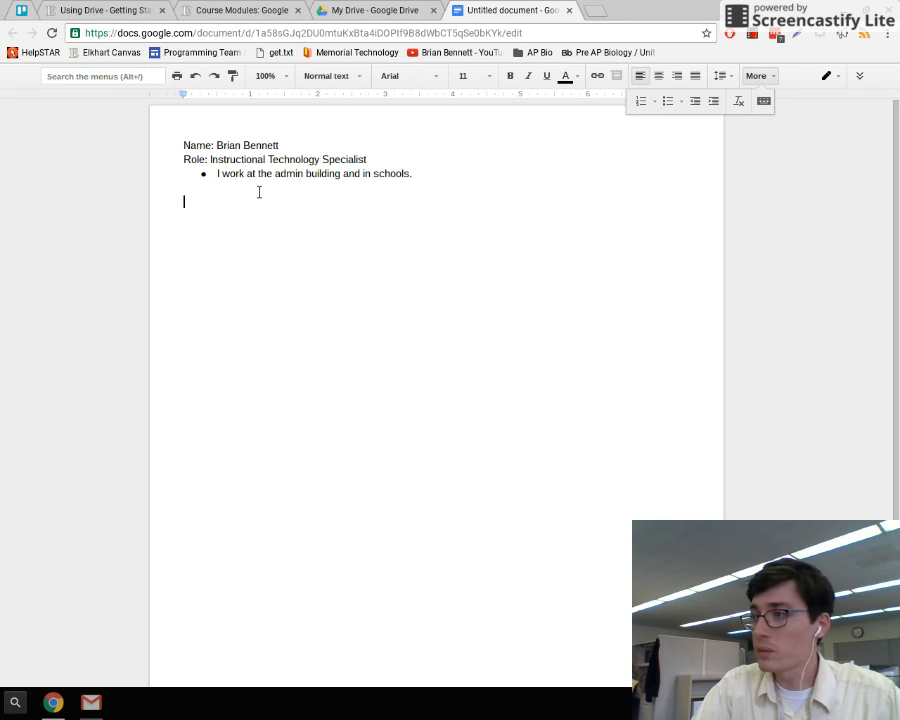
Toggle the hidden document title and menu bar, leaving them shown above the page
click(859, 77)
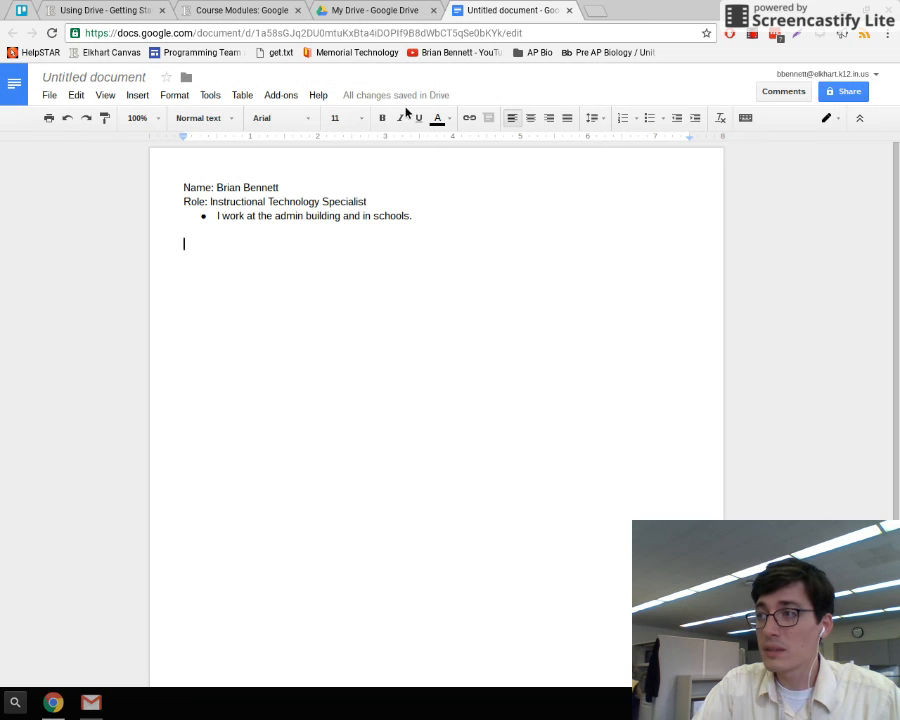
click(859, 118)
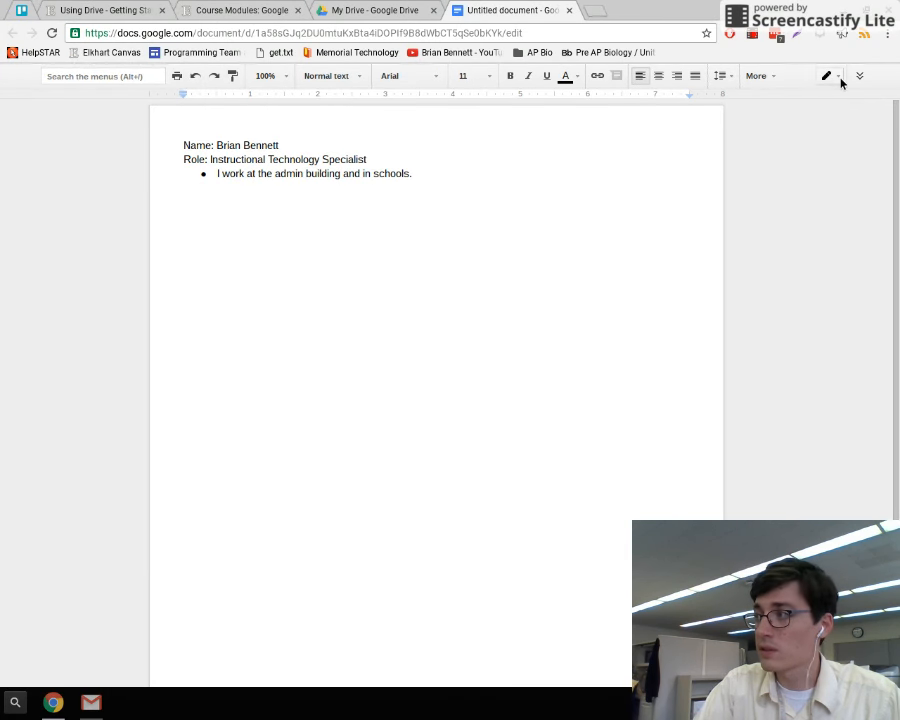
click(859, 78)
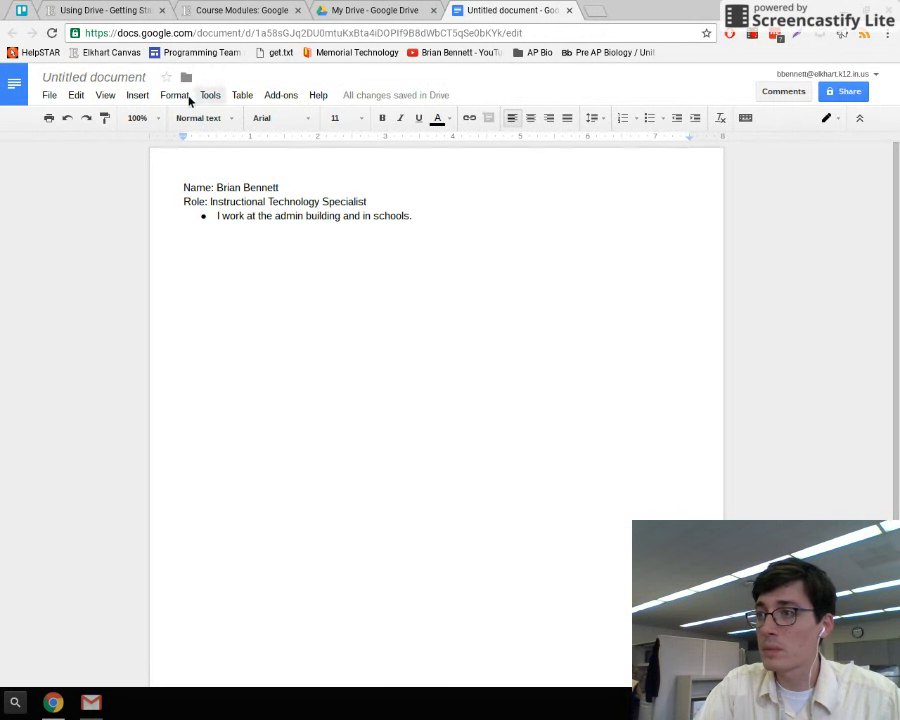
Start inserting an image and search Google within the image dialog for "dogs and cats"
click(145, 97)
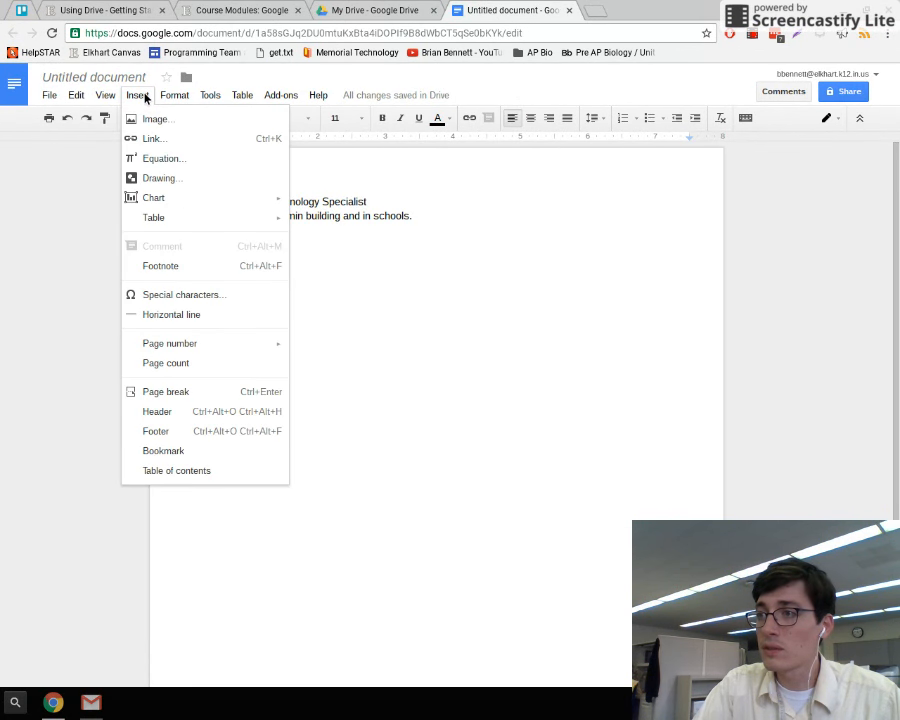
click(138, 118)
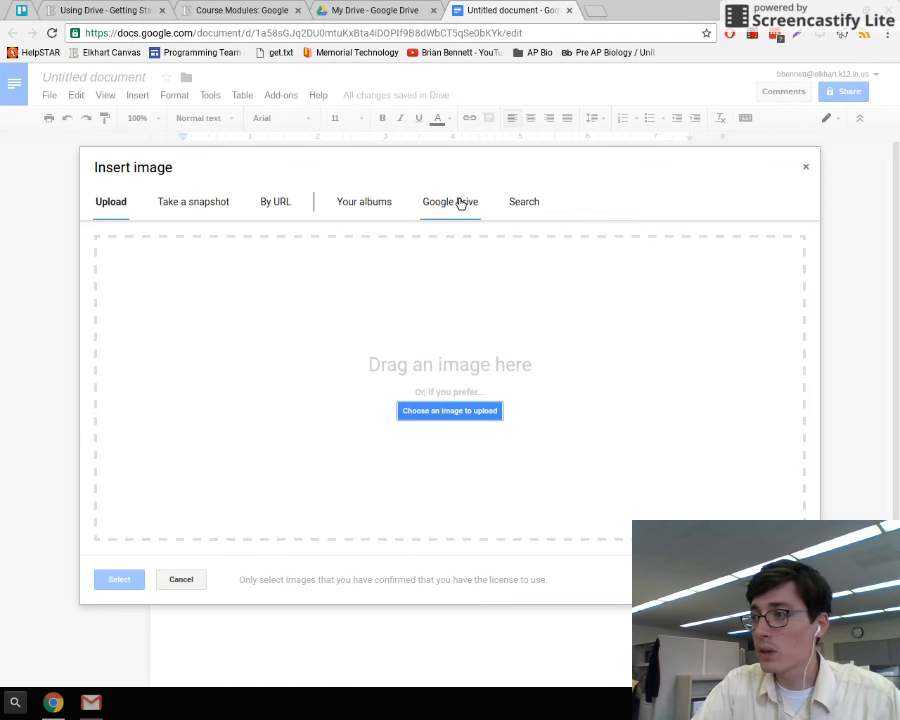
click(526, 204)
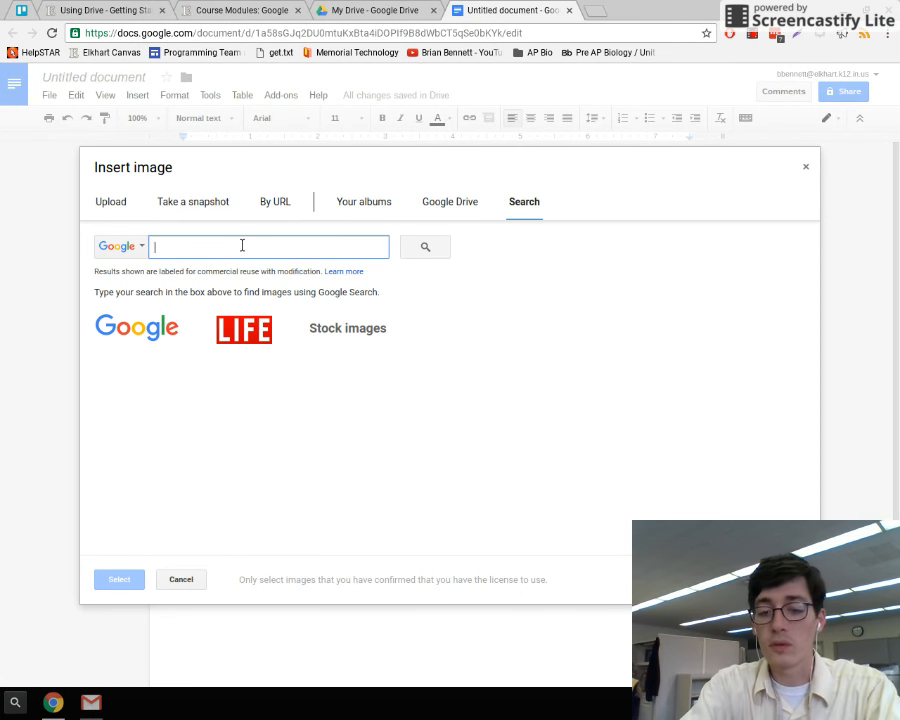
text(dogs and cats)
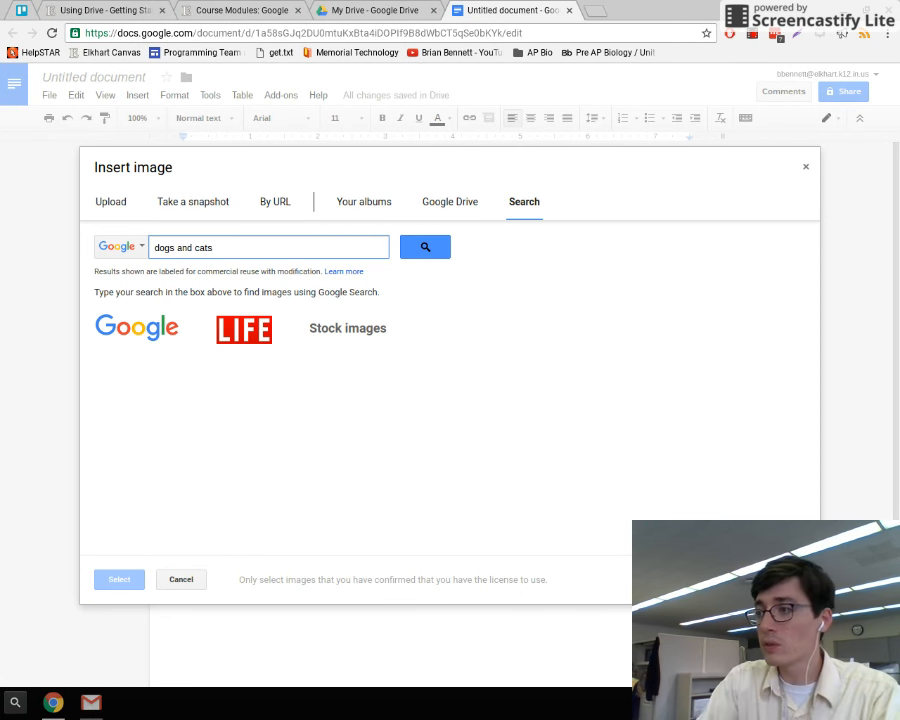
click(436, 248)
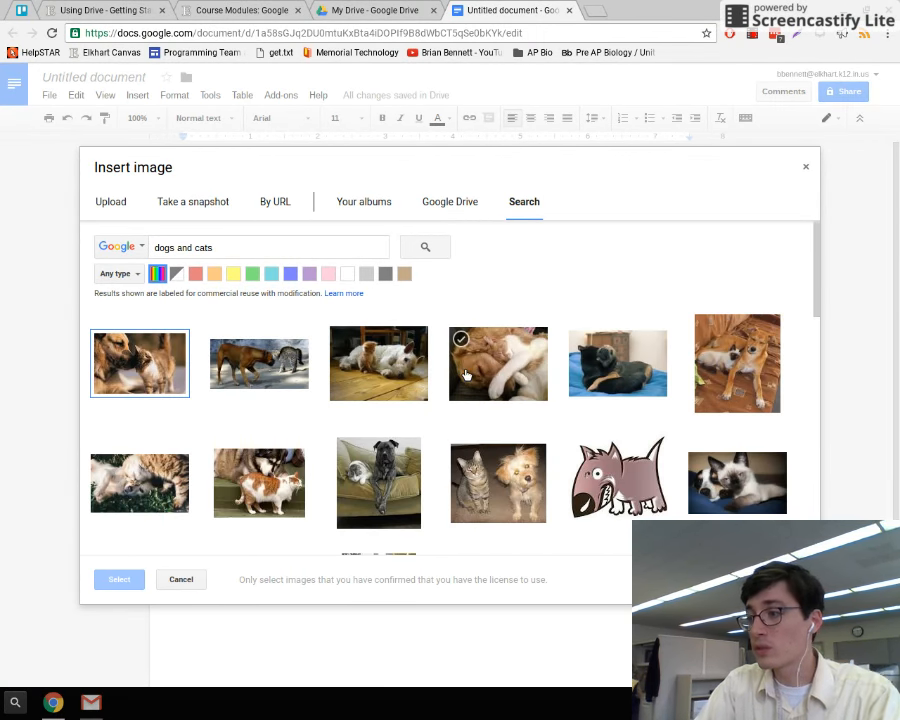
Insert the first search result, the dog and cat photo, and add a new line beneath it
scroll(467, 367, down, 2)
scroll(445, 366, up, 2)
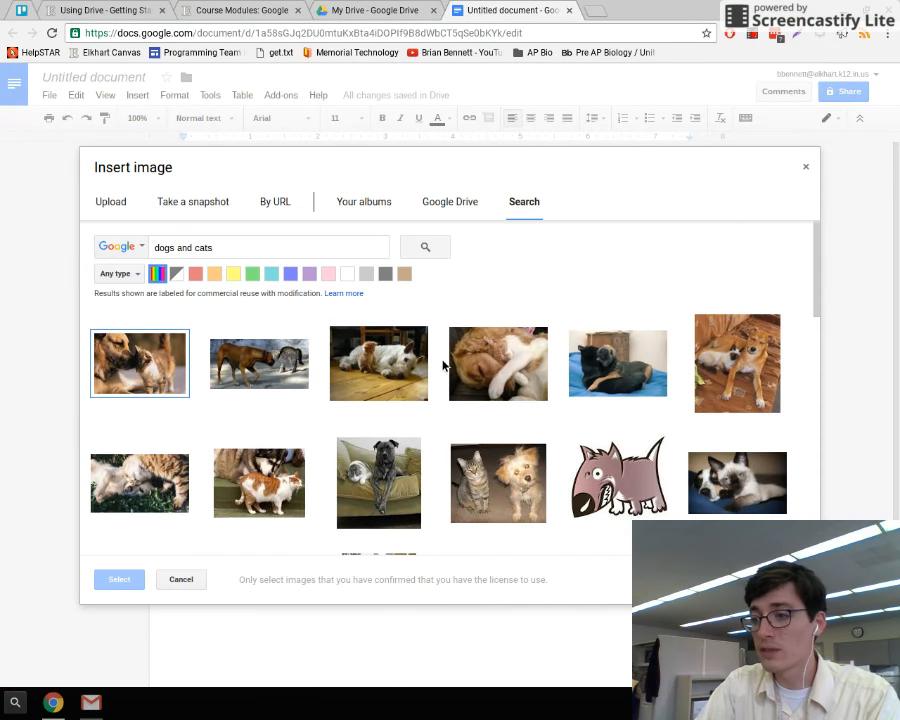
click(137, 368)
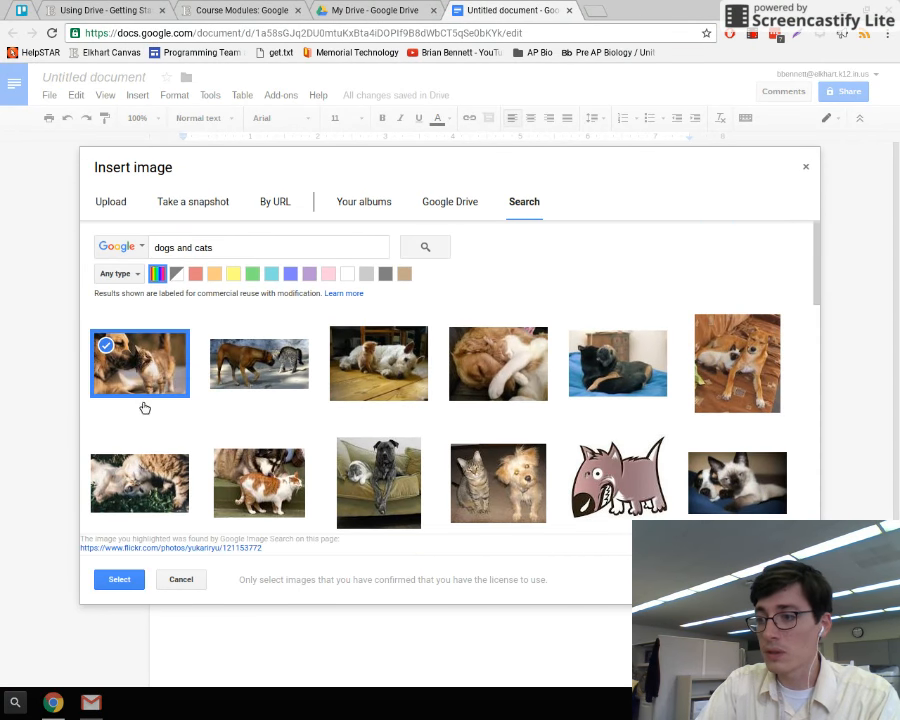
click(119, 580)
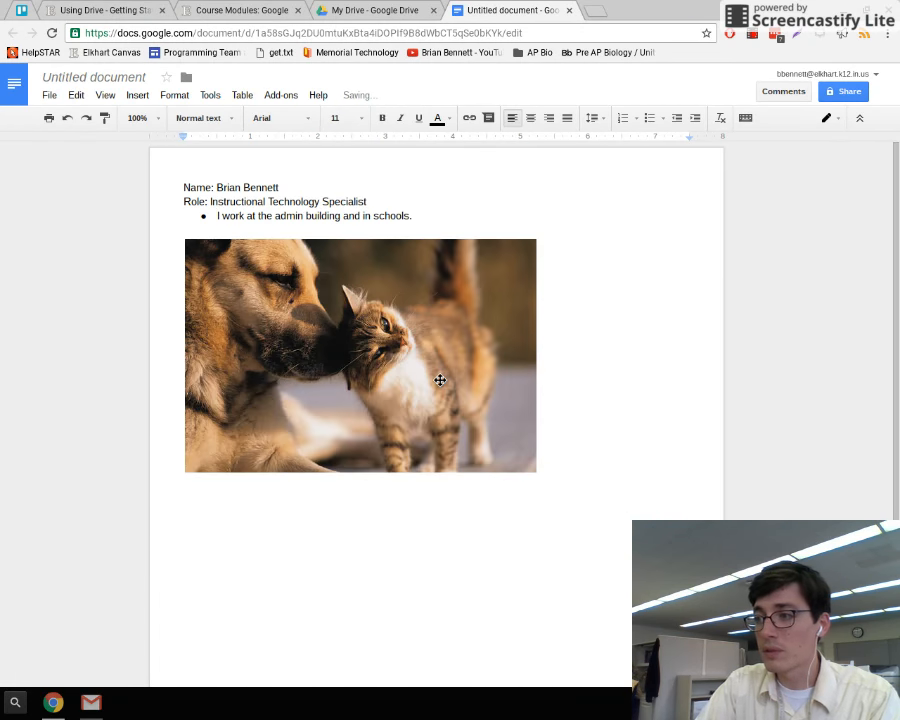
click(572, 489)
key(Return)
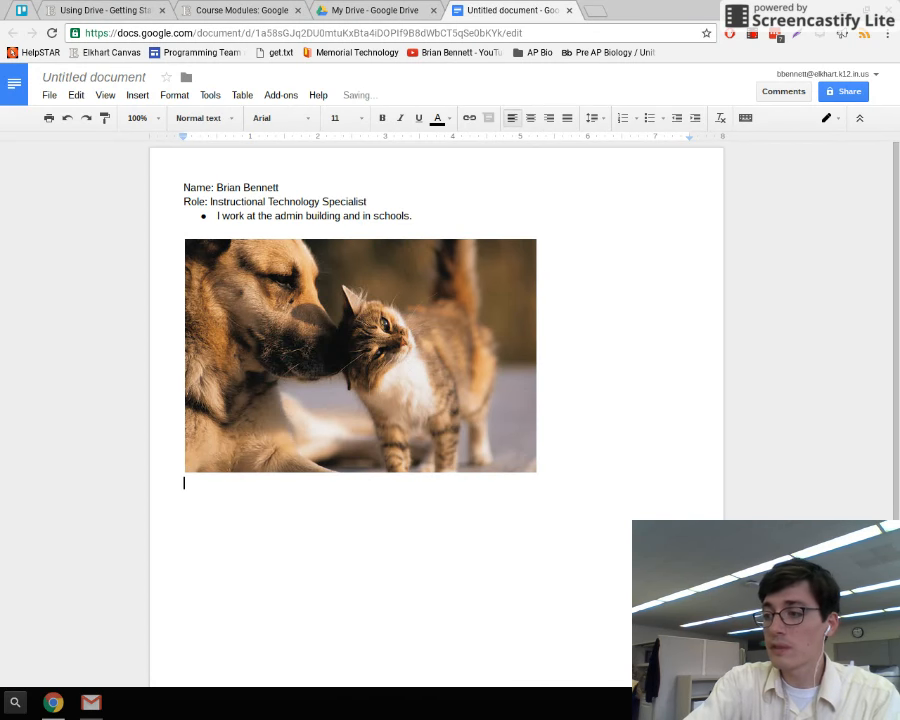
Open images.google.com in a new browser tab and search for "dogs and cats"
click(597, 11)
text(imgaes)
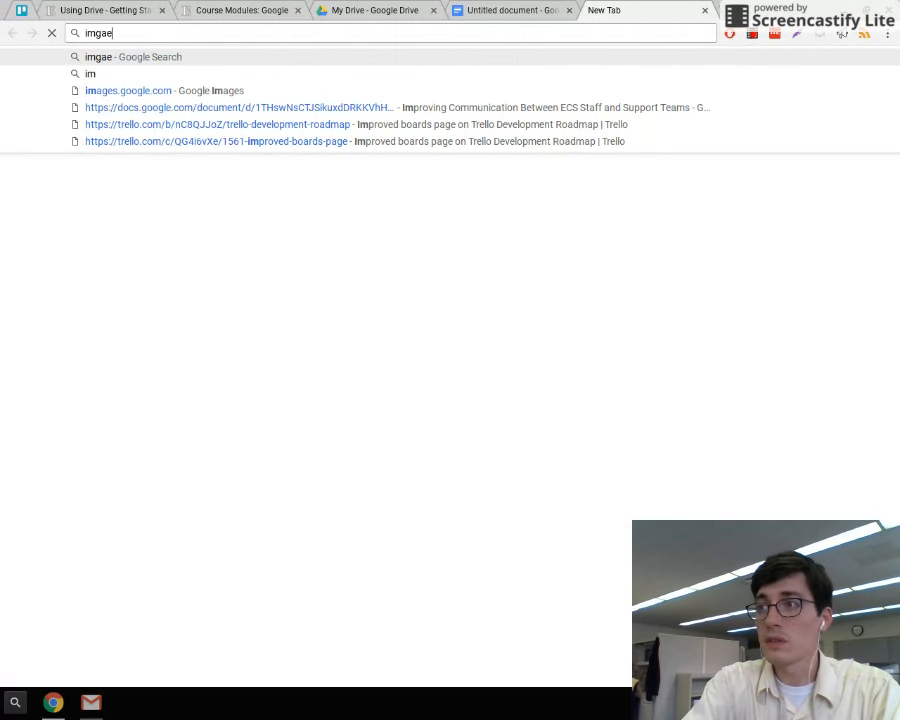
key(BackSpace)
key(BackSpace)
key(BackSpace)
key(BackSpace)
text(ages.google.com)
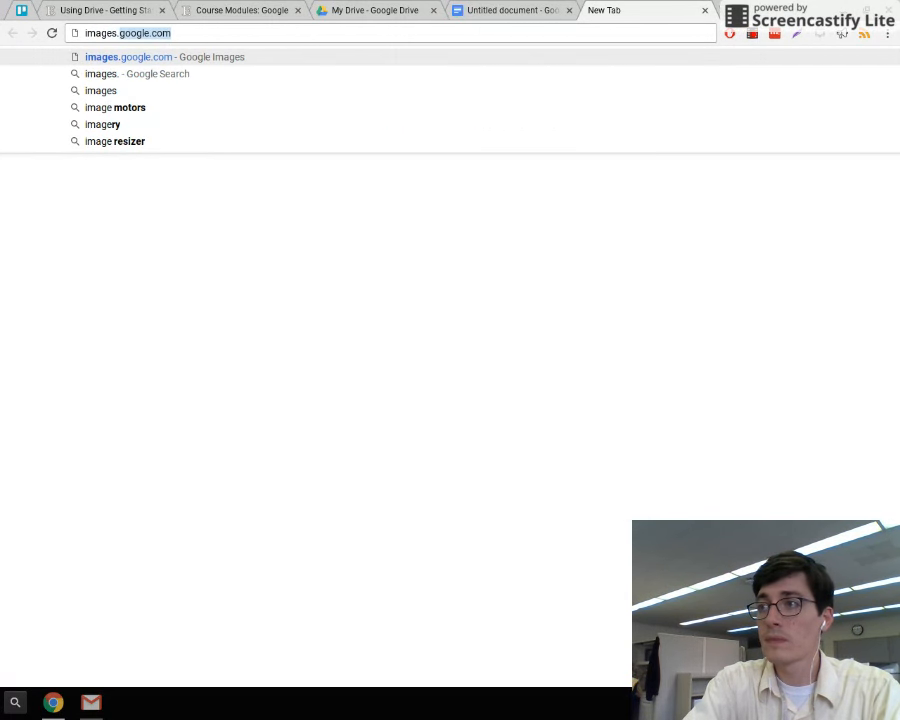
key(Return)
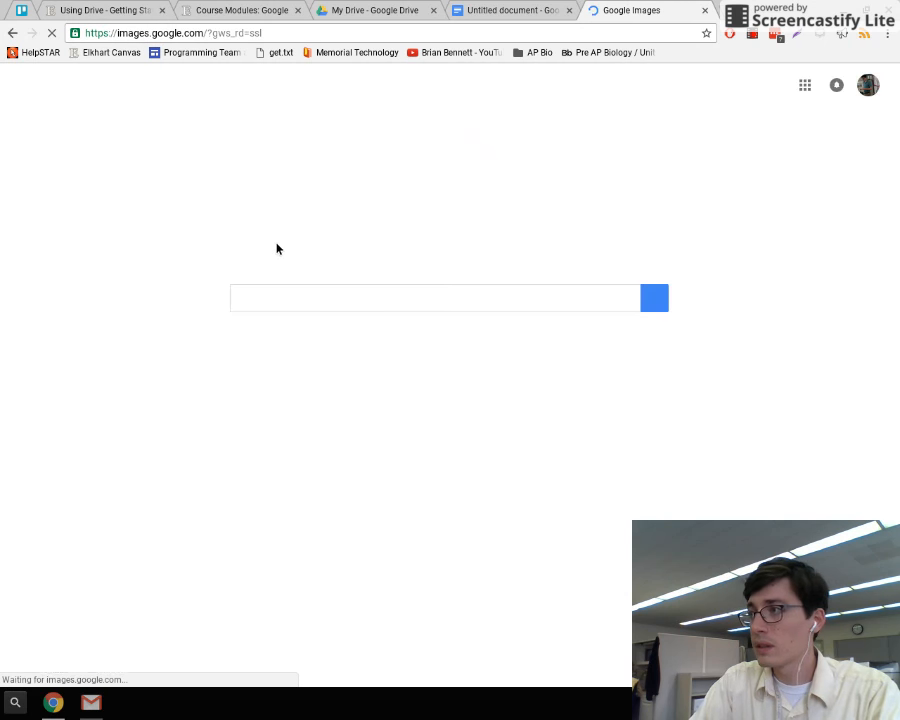
text(dogs and cats)
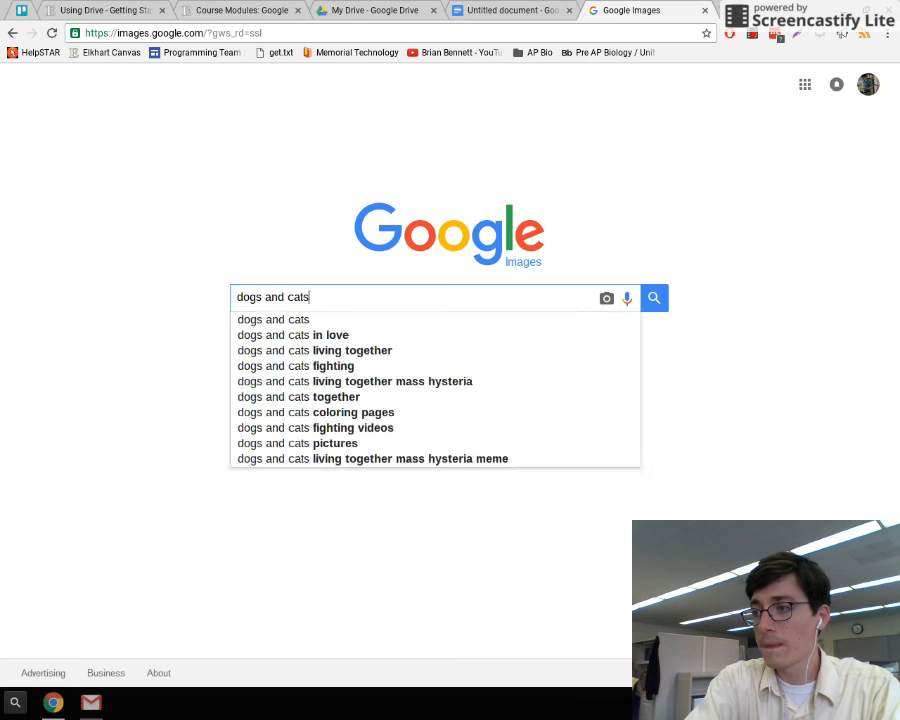
key(Return)
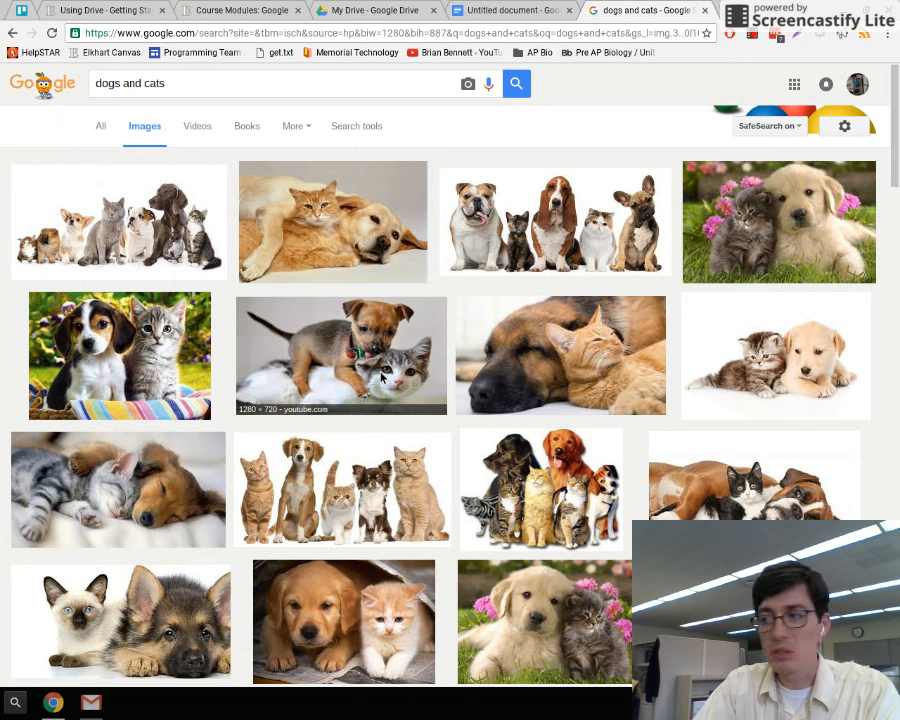
Enlarge the first image result, the row of dogs and cats on white, and copy the image
click(130, 217)
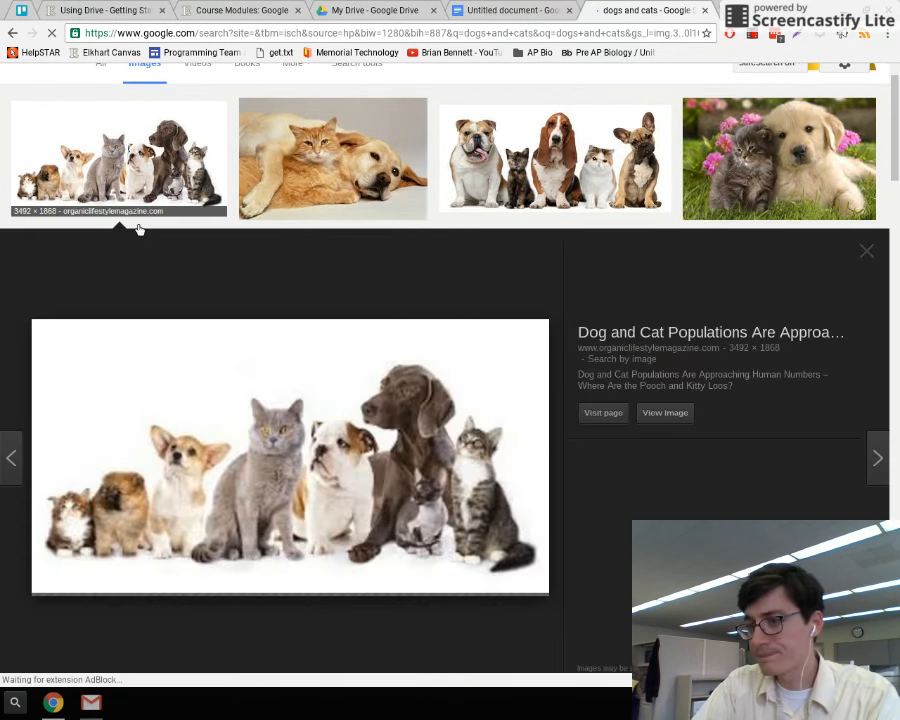
right_click(241, 372)
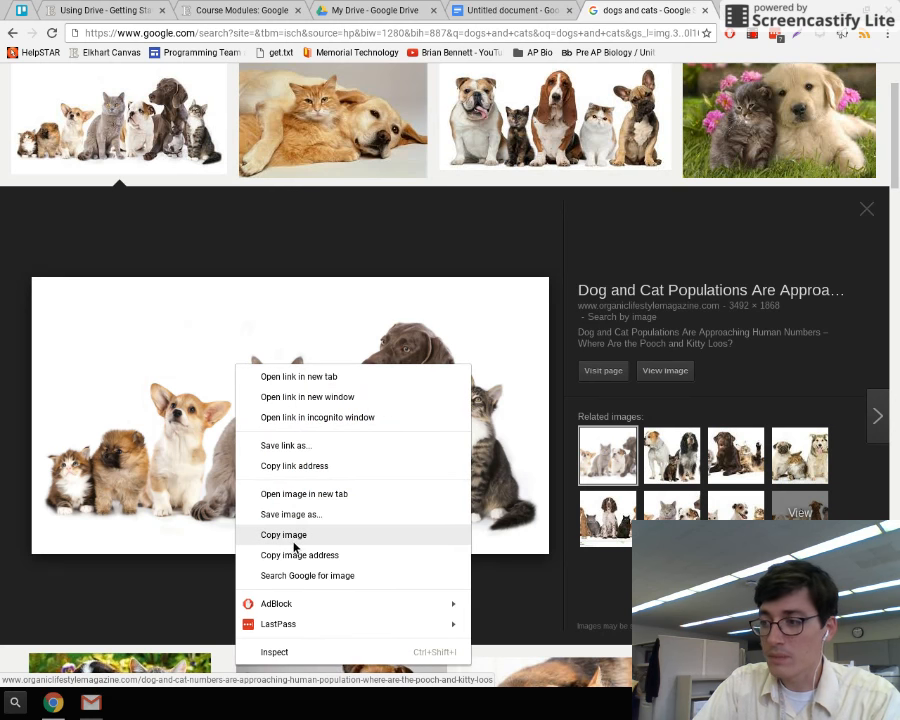
click(295, 536)
Return to the untitled document and paste the copied picture below the dog and cat photo
click(504, 9)
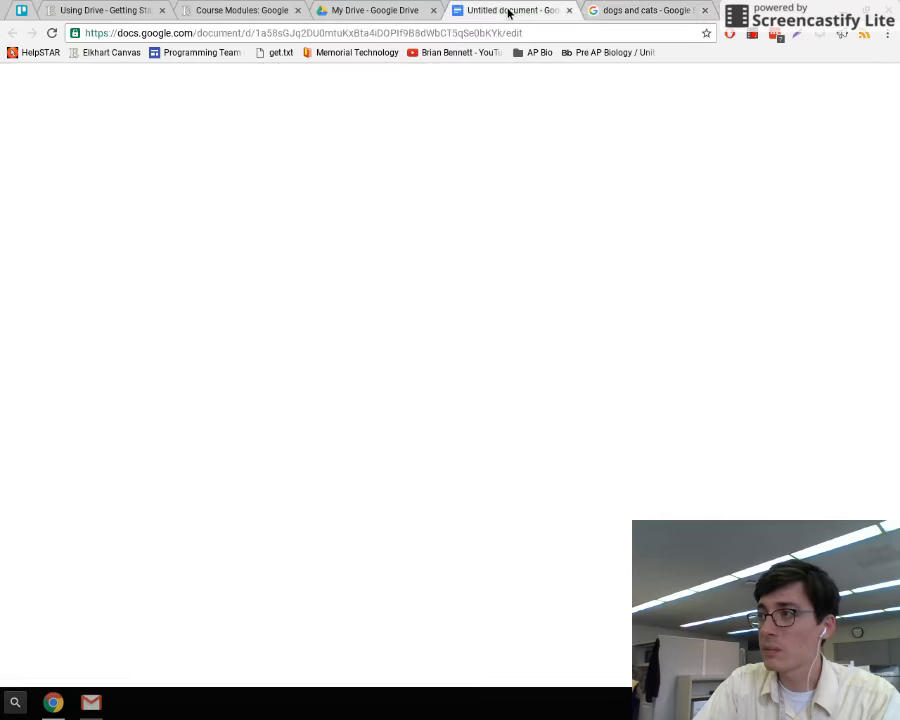
right_click(222, 521)
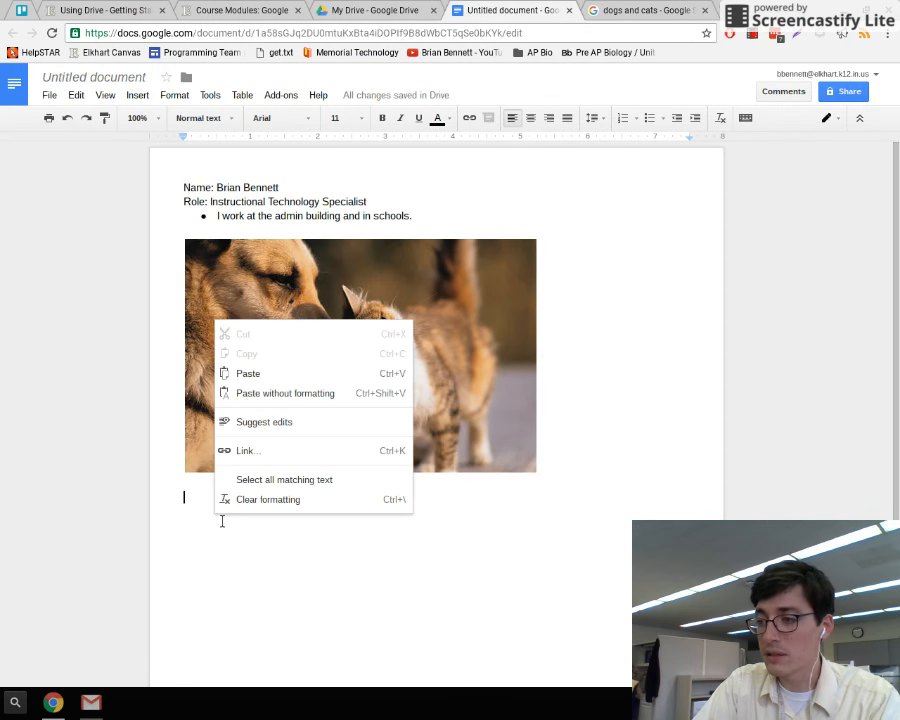
click(274, 375)
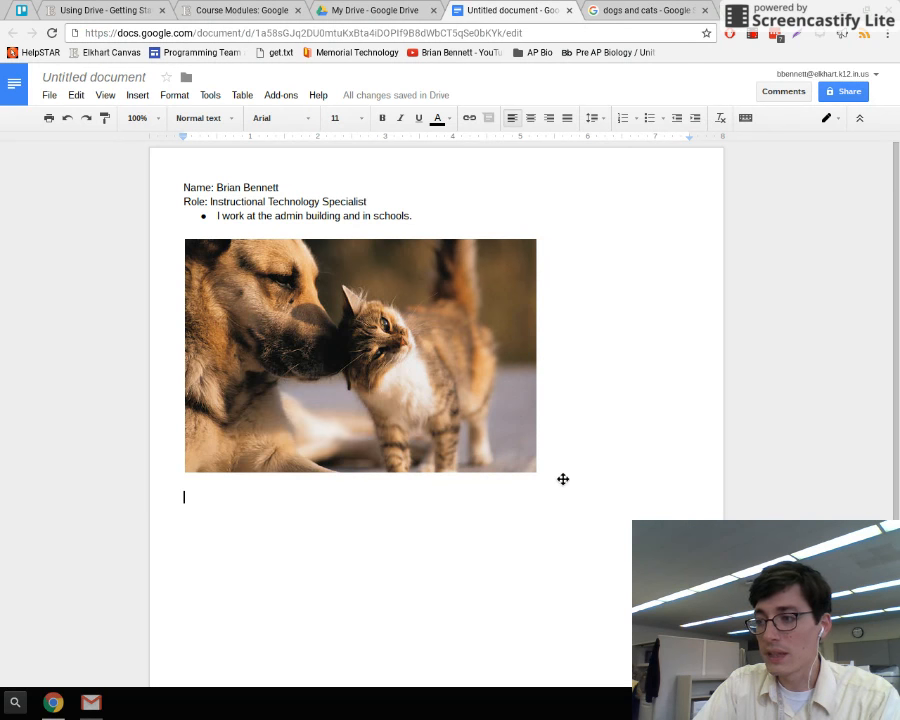
right_click(265, 510)
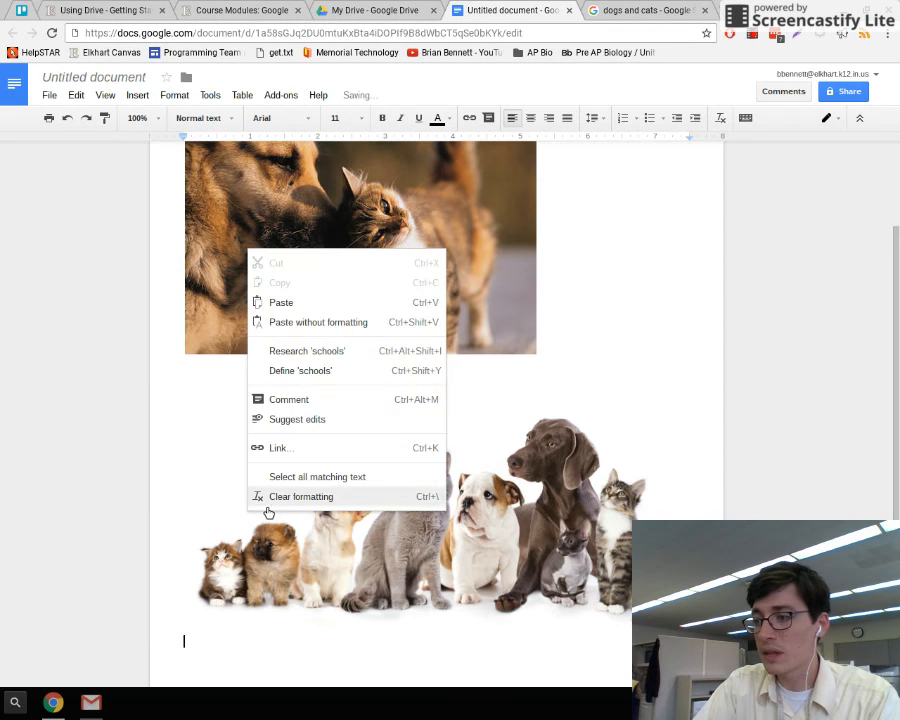
click(706, 358)
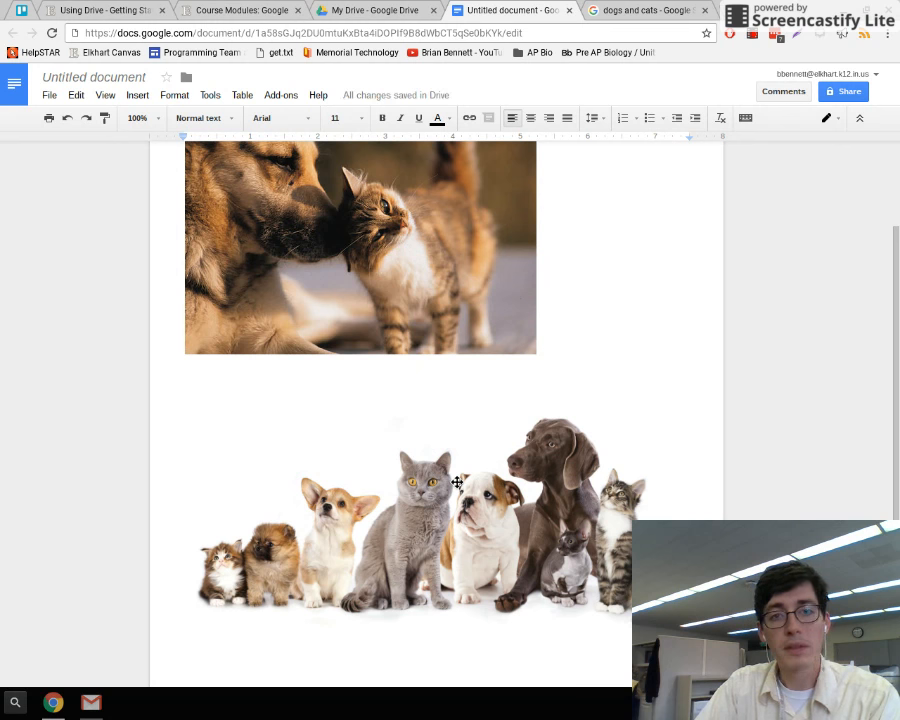
Write the source line "I got this from google.com" below the pasted picture and end it with a line break
scroll(424, 458, down, 1)
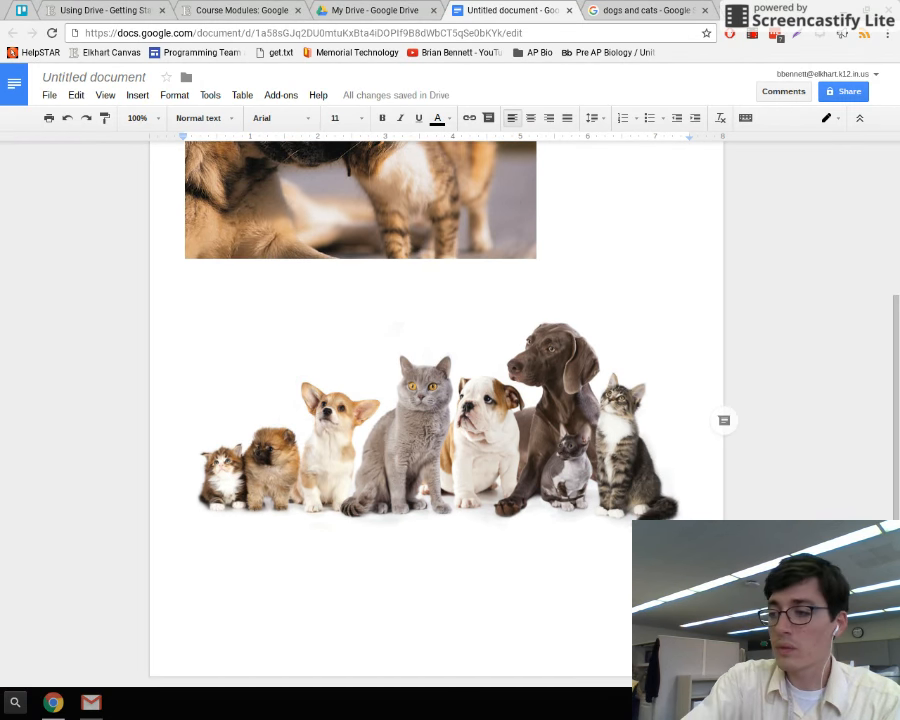
key(Return)
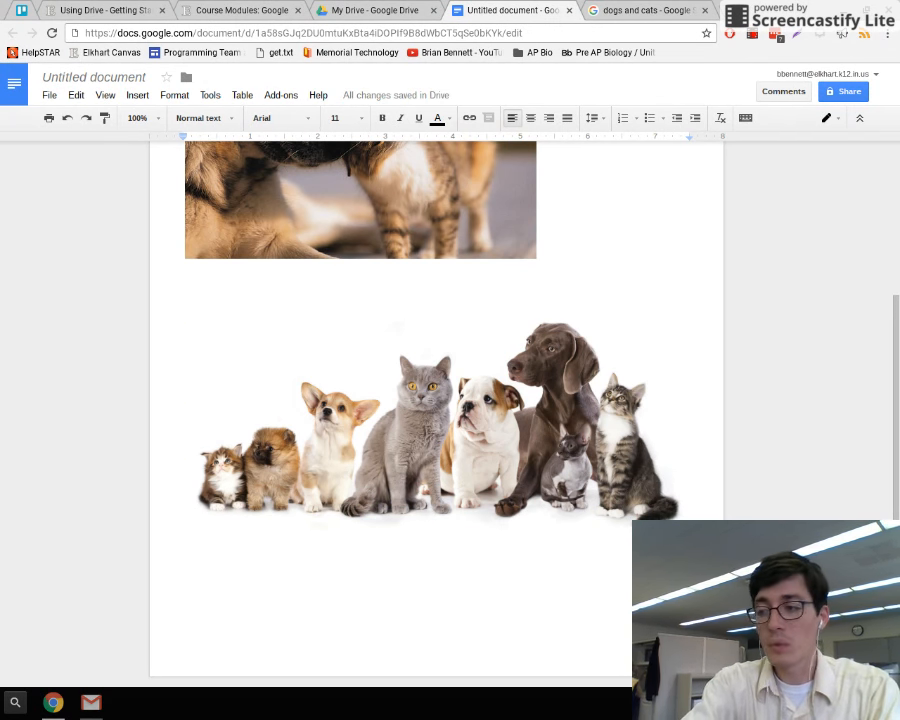
text(I got this)
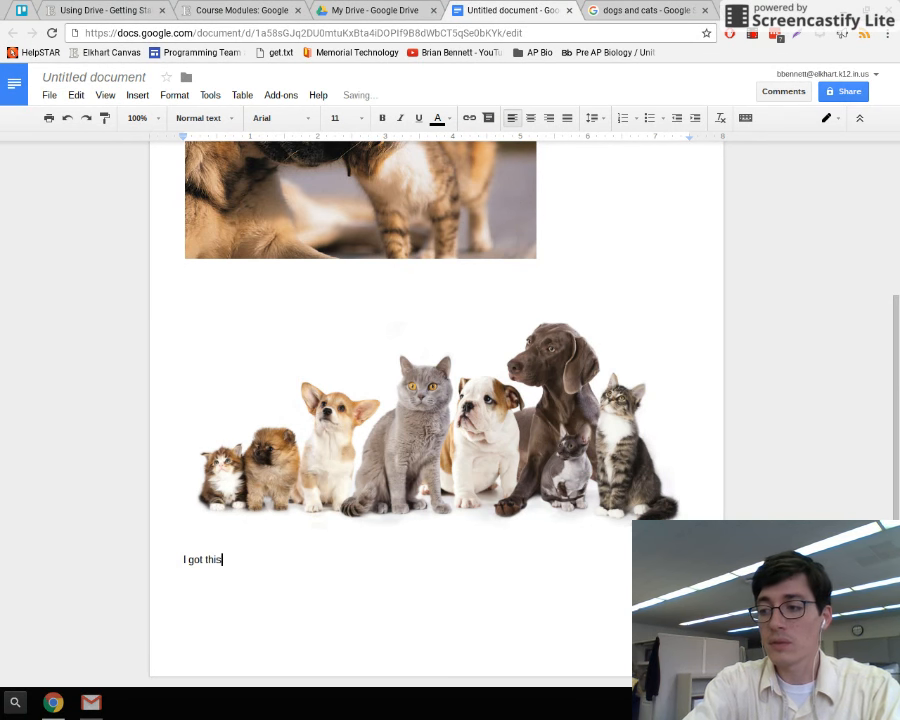
text( from google.com)
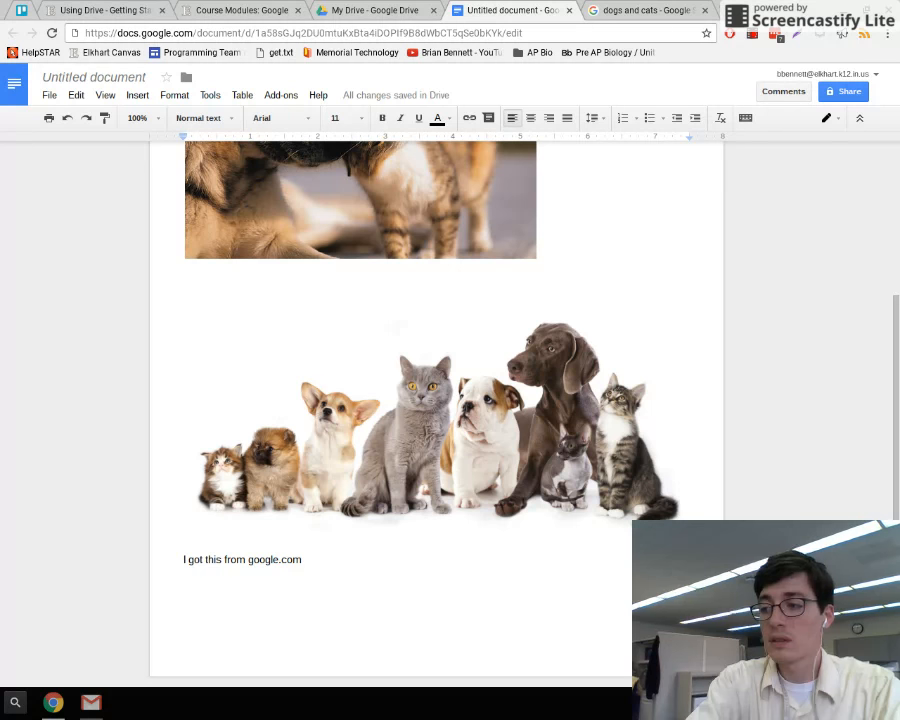
key(Return)
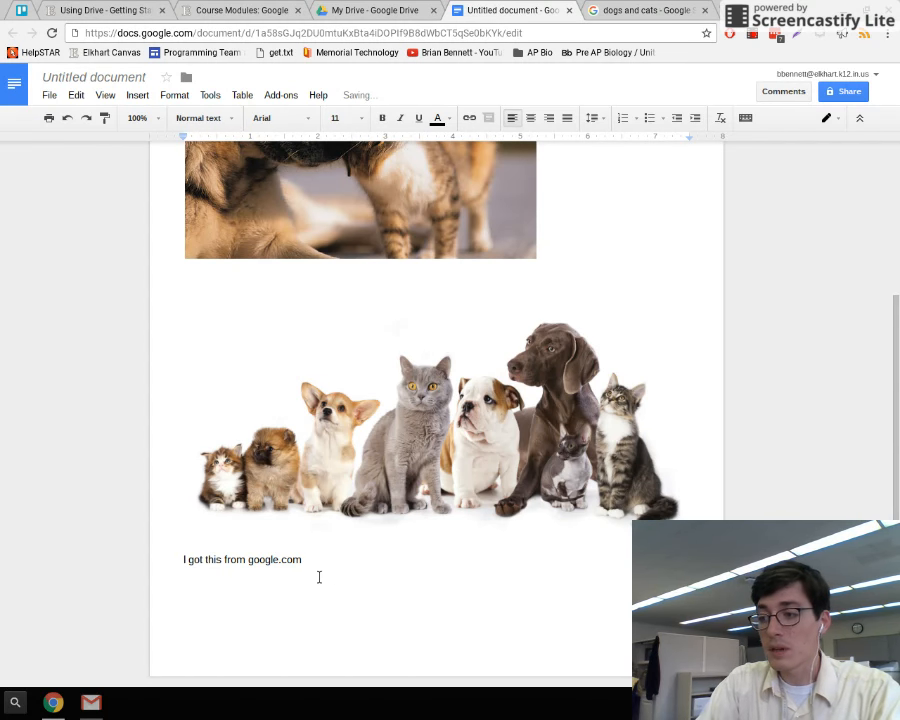
click(251, 567)
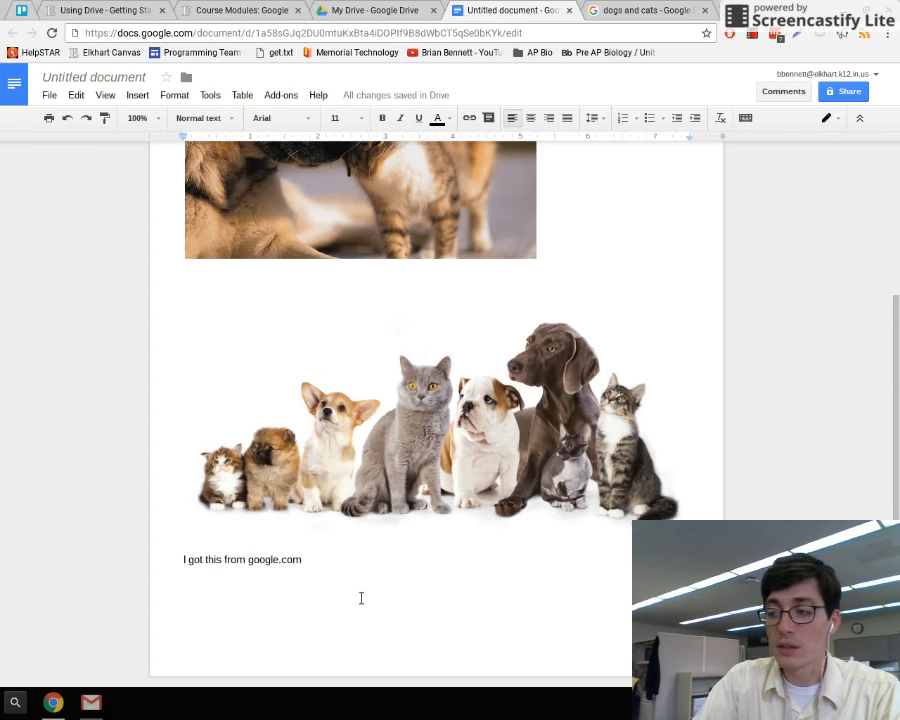
text(www.)
key(Right)
key(Right)
key(Right)
key(Right)
key(Right)
key(Right)
key(Right)
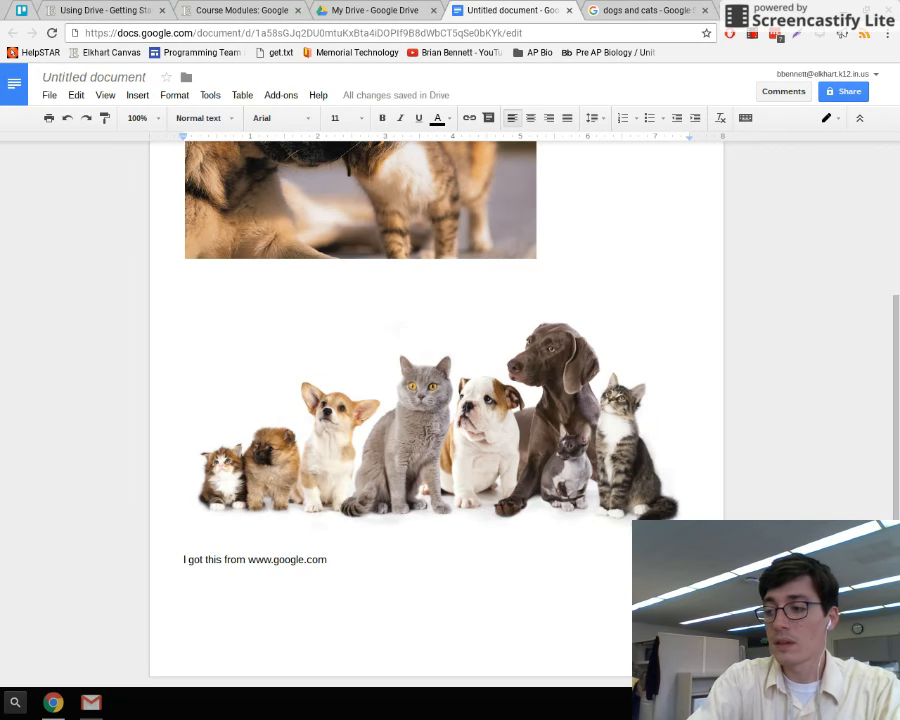
End the source line with a line break so its address auto-links, and replace the whole line with "Click here to go to Google."
key(Return)
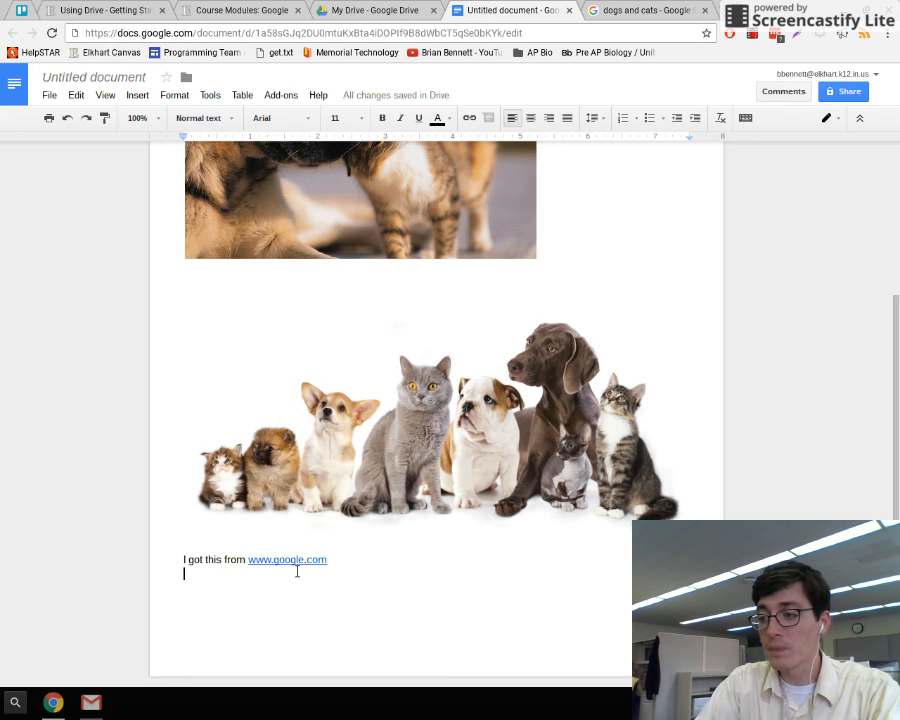
double_click(250, 568)
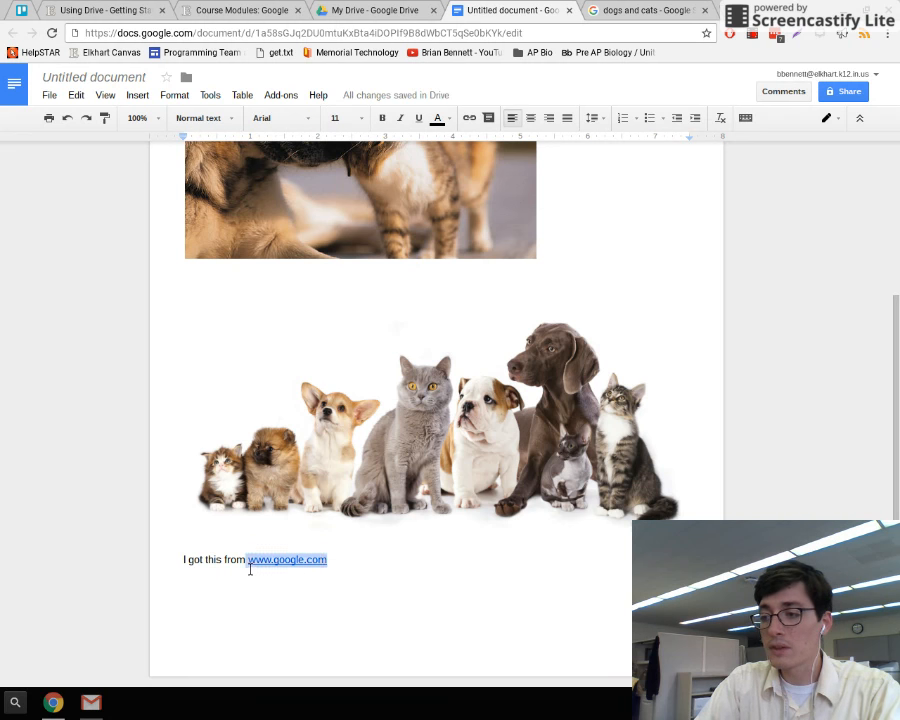
shift+click(176, 563)
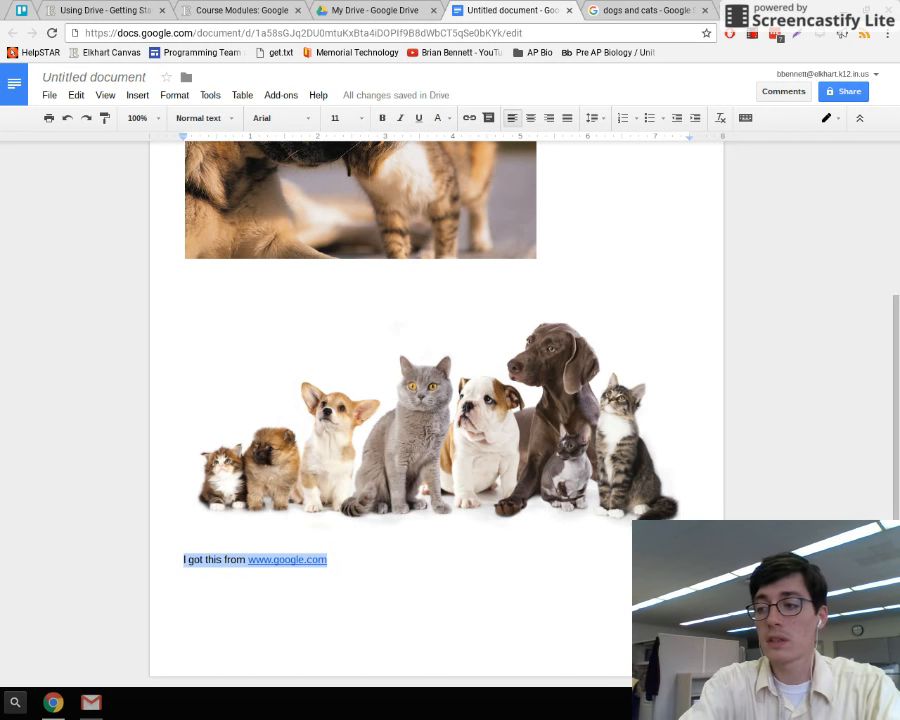
text(Click)
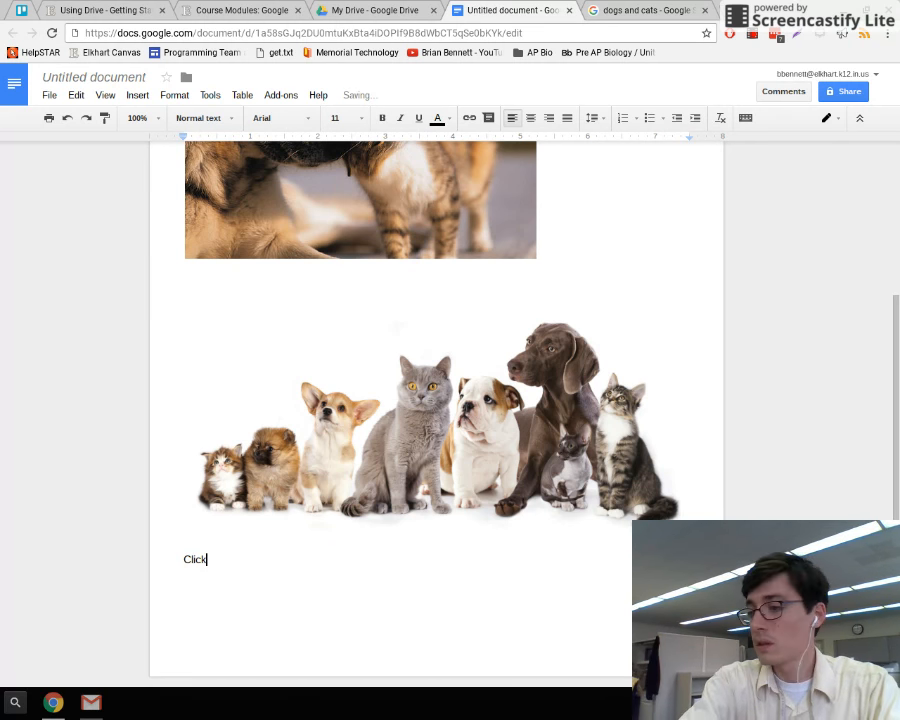
text( here to go t)
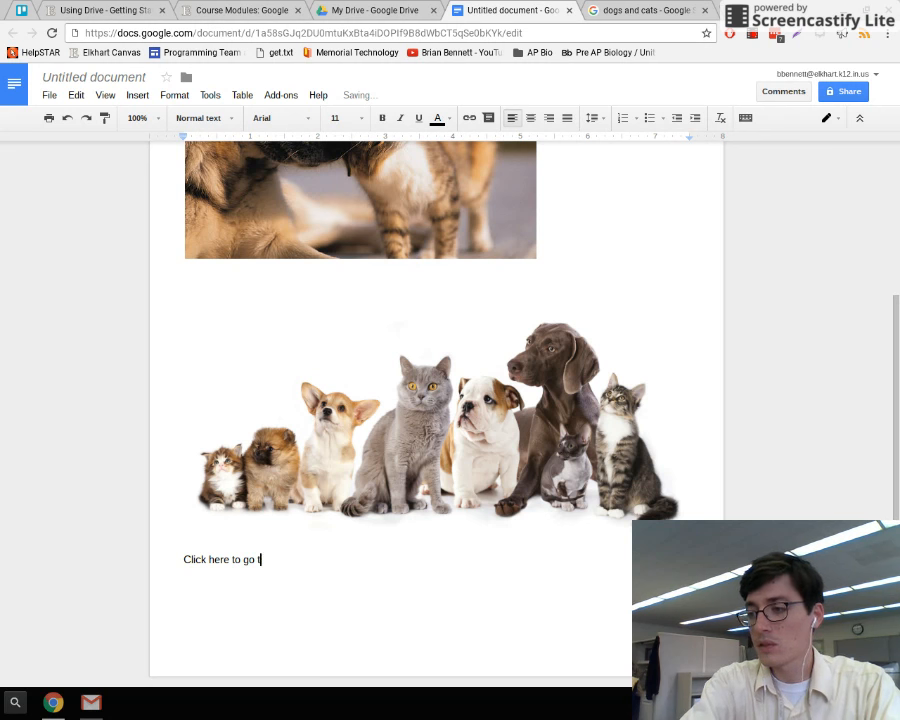
text(o Google.)
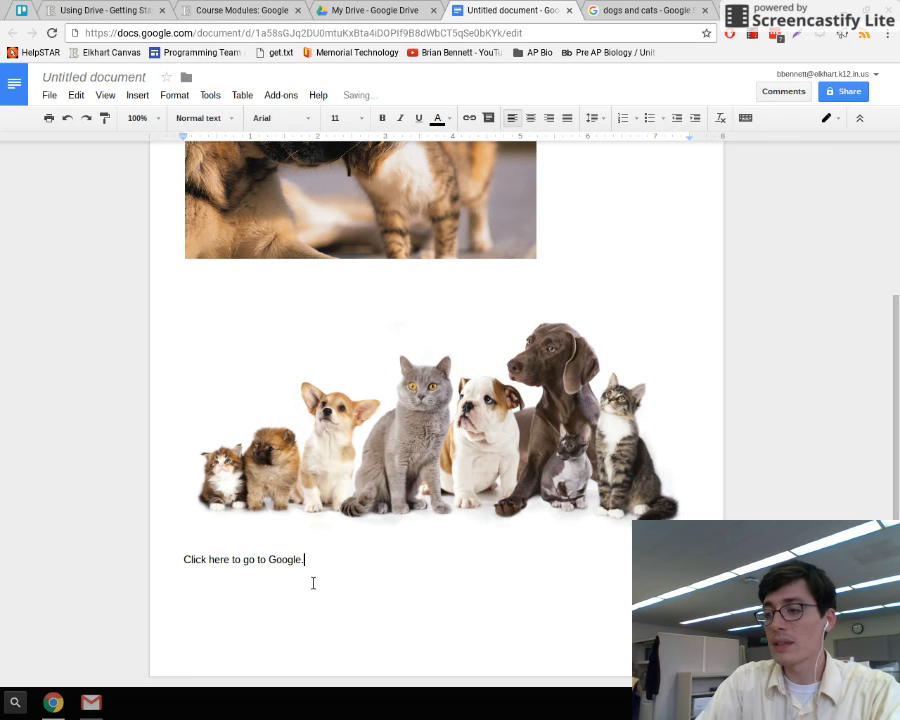
drag(304, 561, 187, 562)
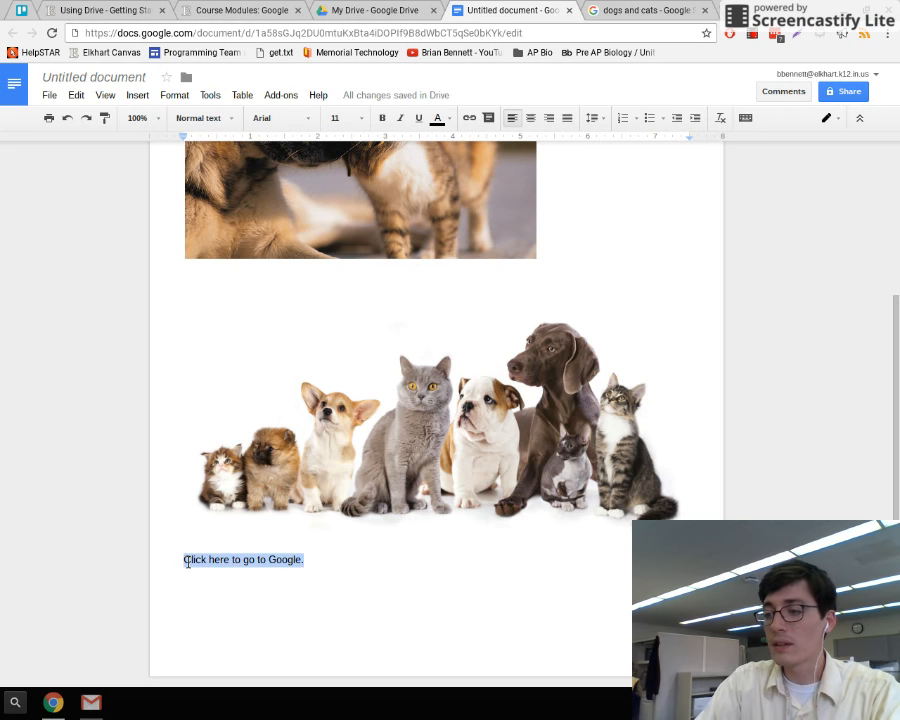
click(141, 96)
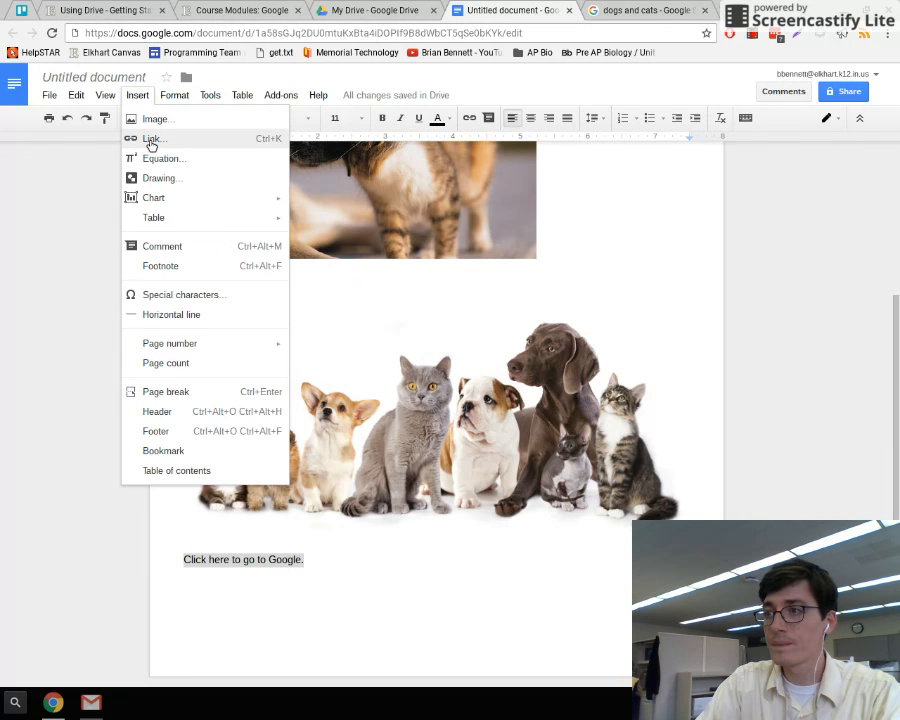
key(ctrl+k)
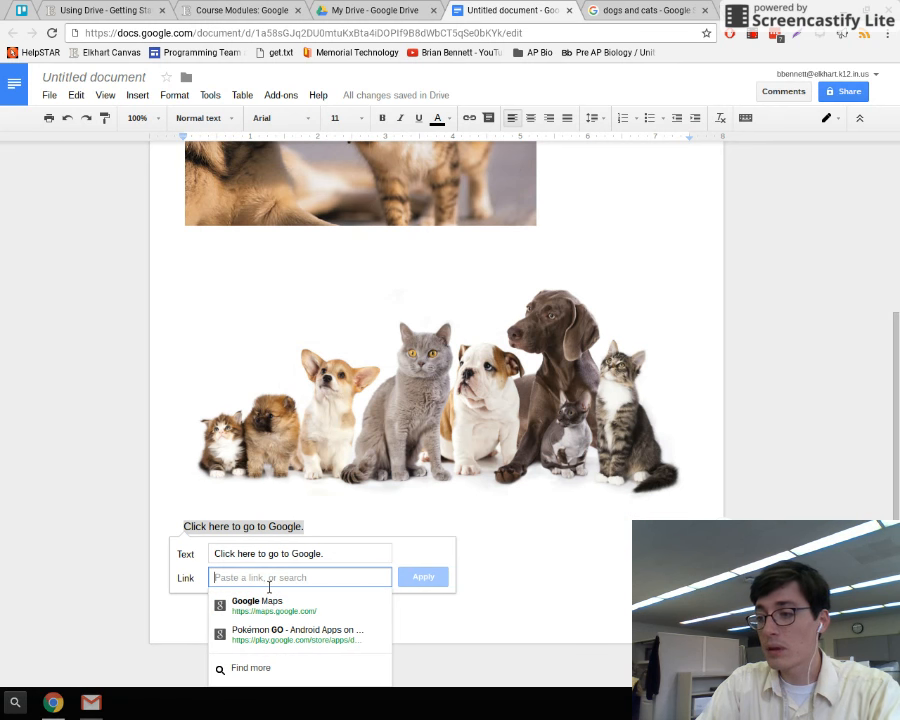
text(www.google.com)
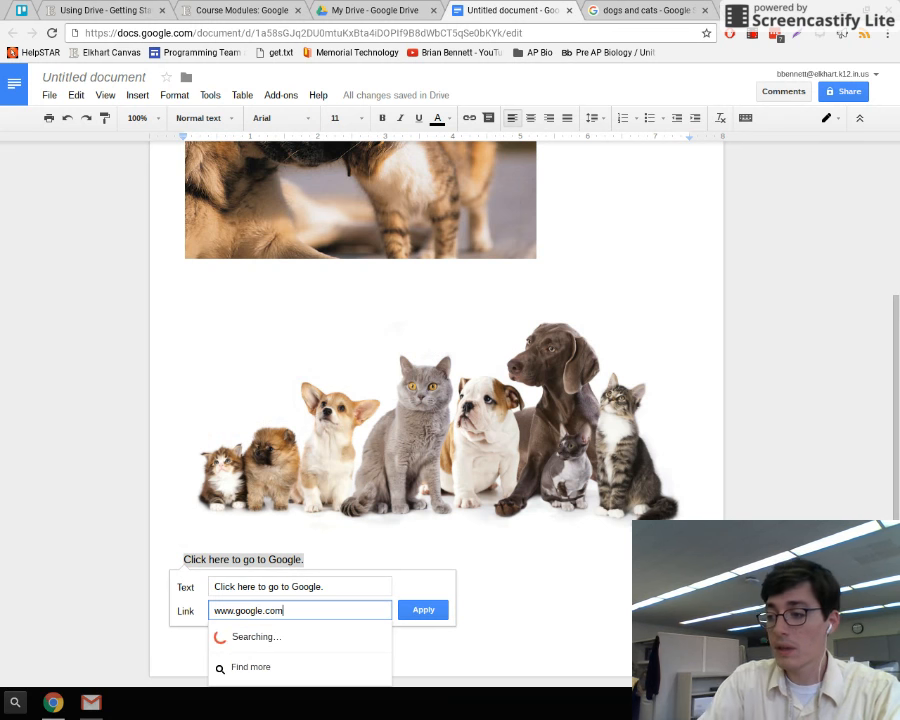
click(425, 610)
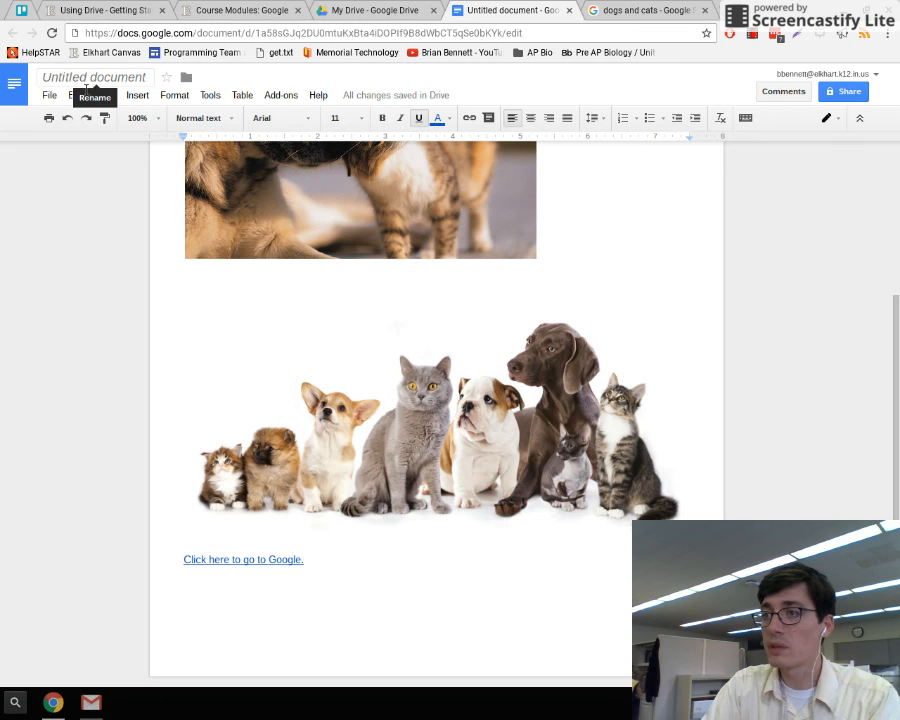
Rename the untitled document as "Demo document"
click(88, 87)
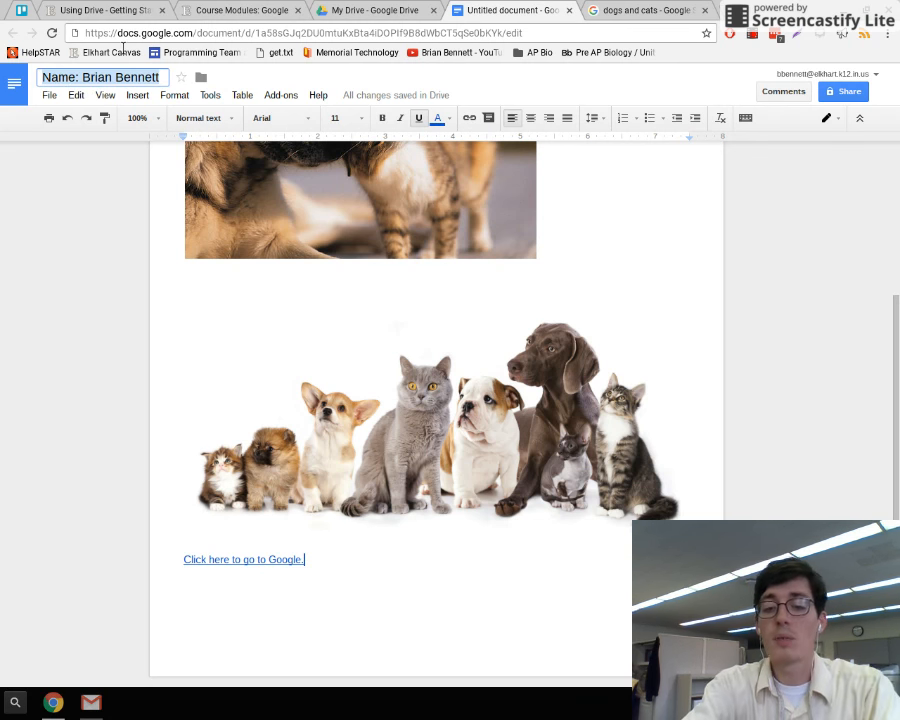
text(document)
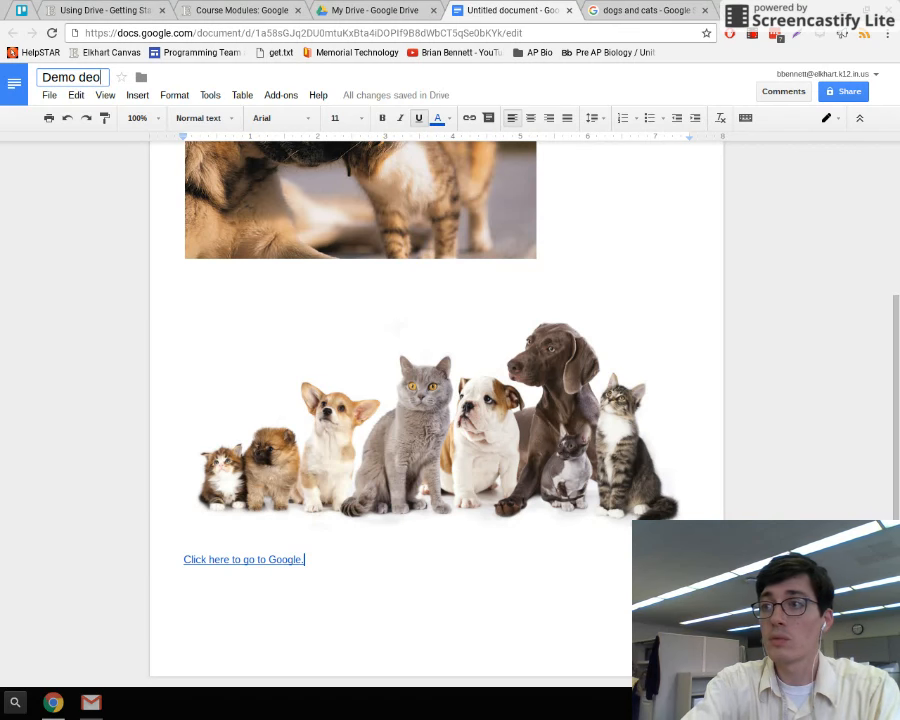
key(Return)
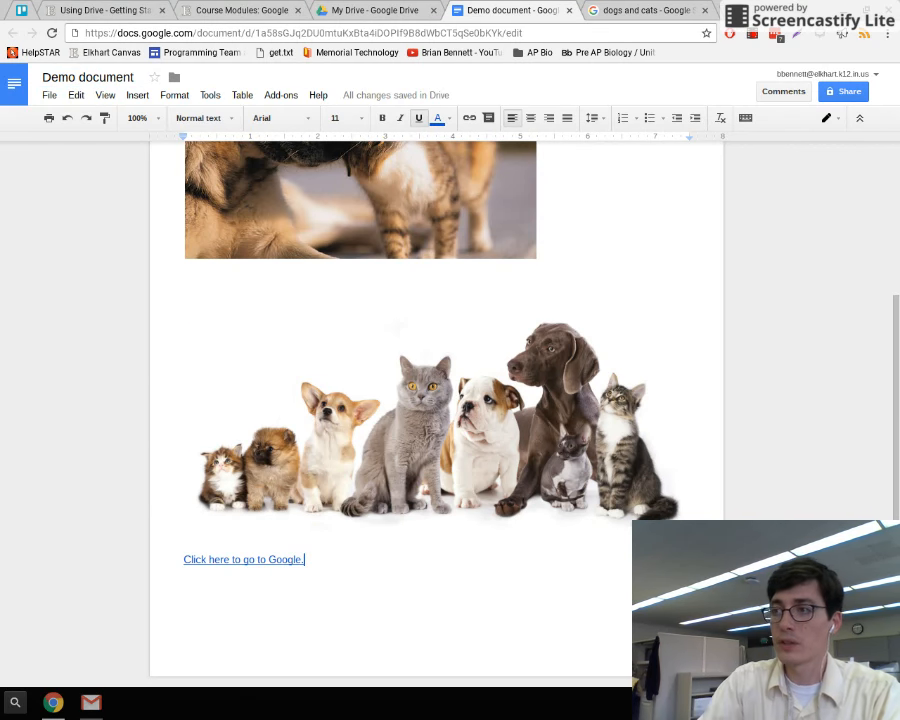
Check which Drive folder holds the document, close the folder details and review the page up to its beginning
click(175, 79)
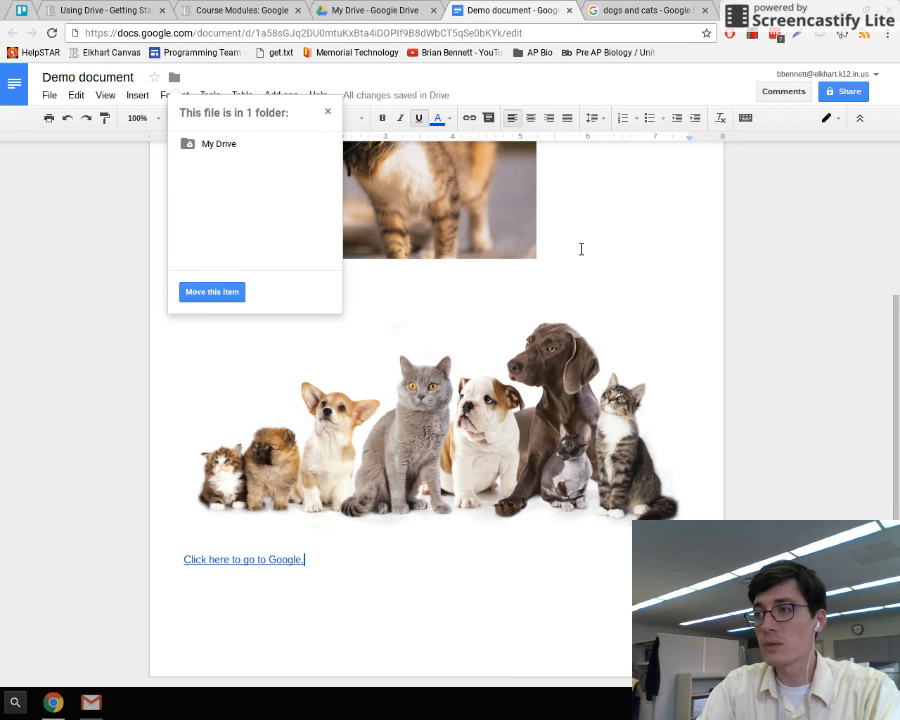
key(Escape)
scroll(500, 233, up, 3)
scroll(382, 322, down, 3)
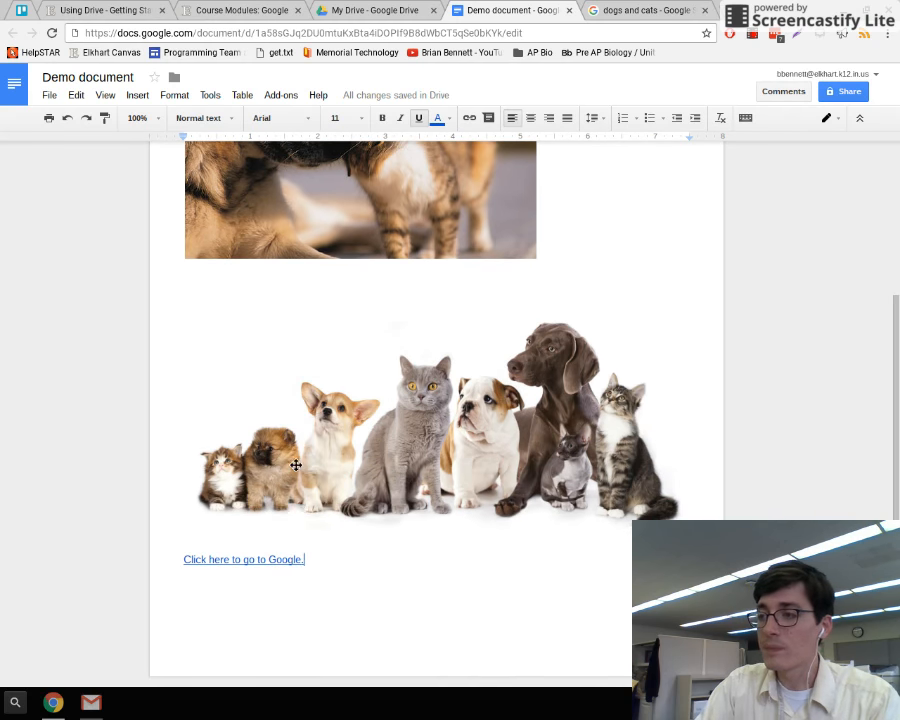
scroll(293, 463, up, 3)
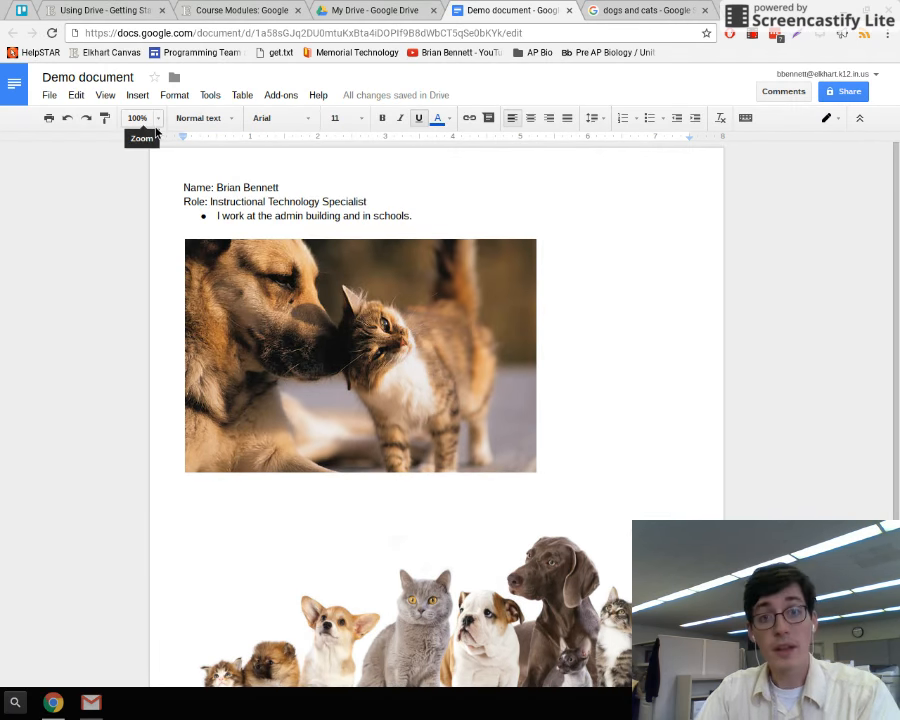